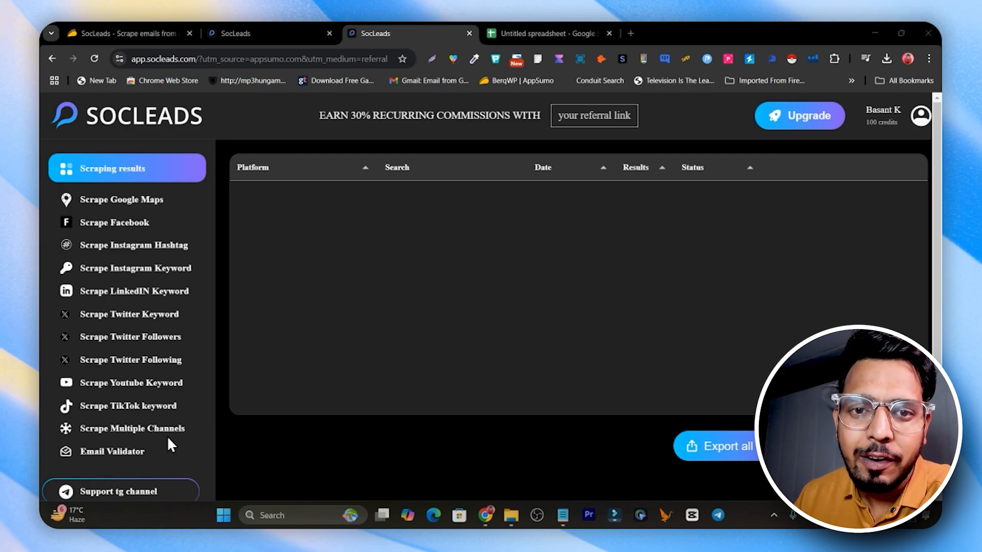
Examine the existing scraping results and the exported Instagram leads in the Google Sheets spreadsheet
left_click(256, 32)
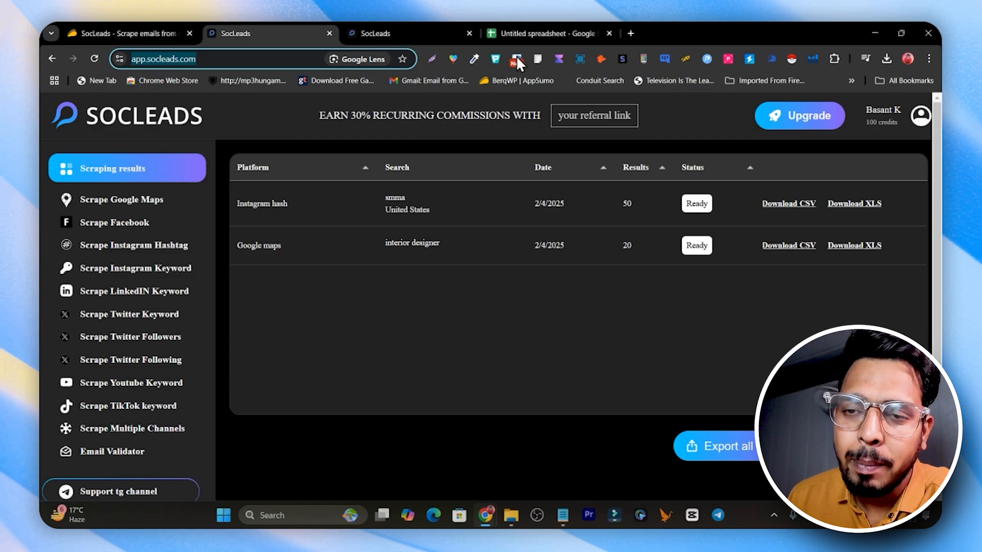
left_click(597, 31)
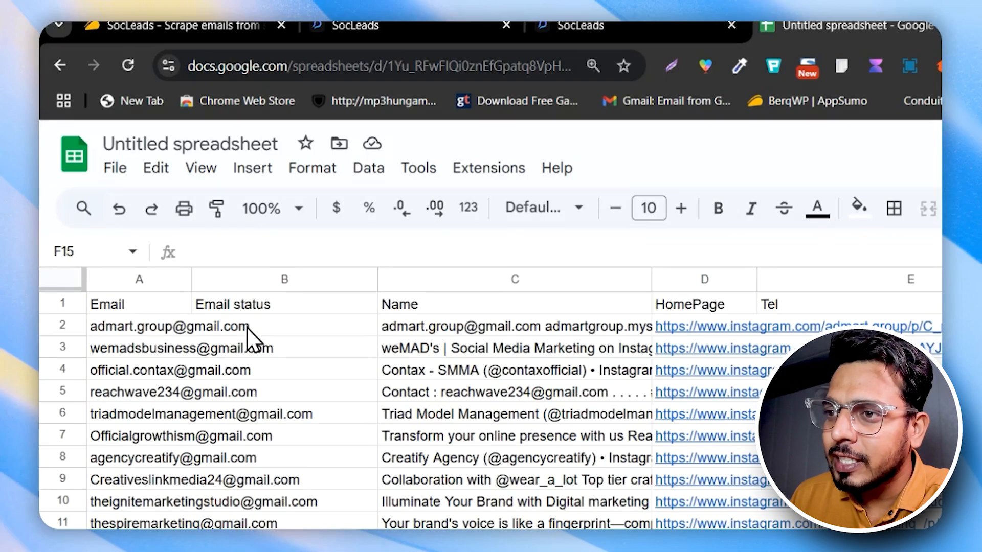
left_click(248, 335)
left_click(442, 333)
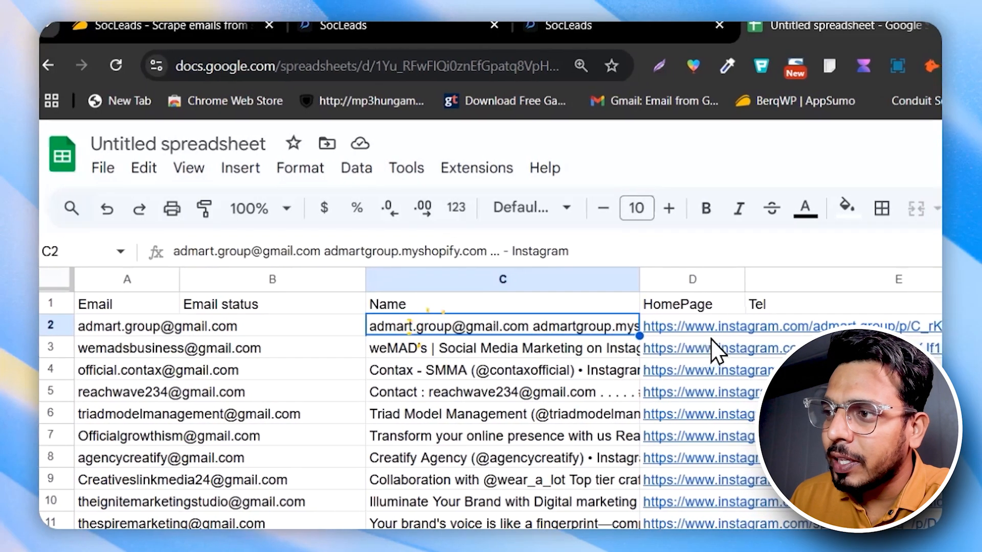
scroll(710, 347, "down", 5)
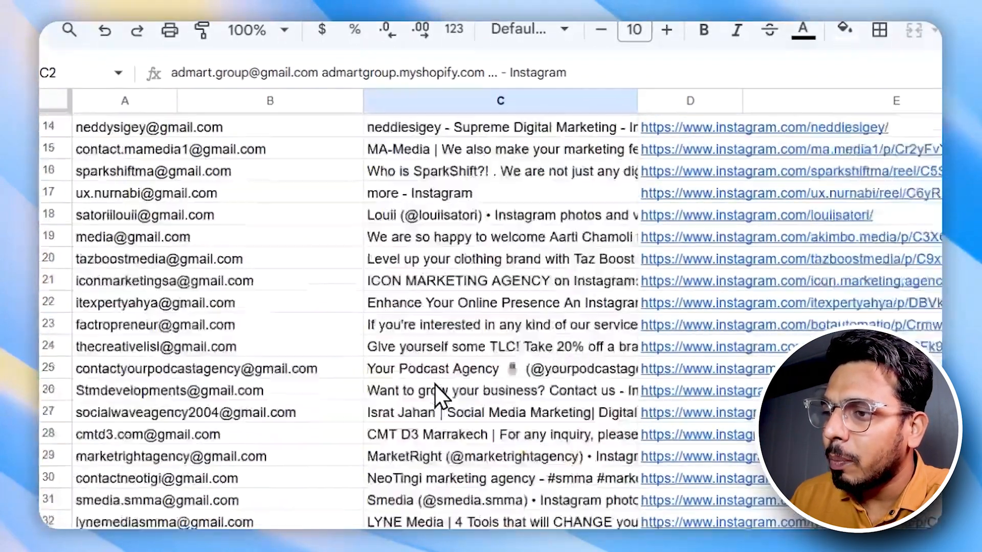
scroll(435, 385, "up", 5)
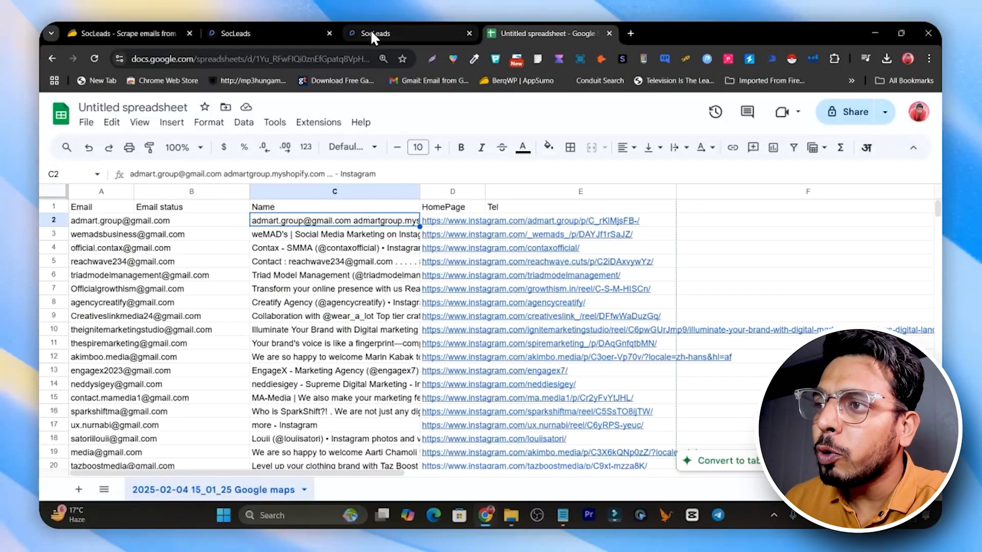
Set up a SocLeads LinkedIn keyword scrape for "smma" with 50 results and United States as the country
left_click(372, 33)
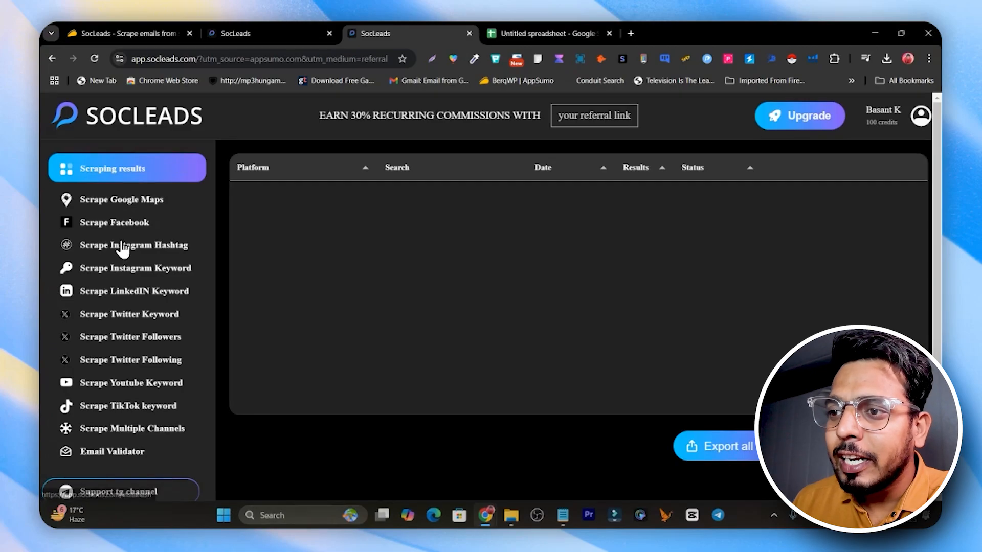
left_click(139, 301)
left_click(325, 250)
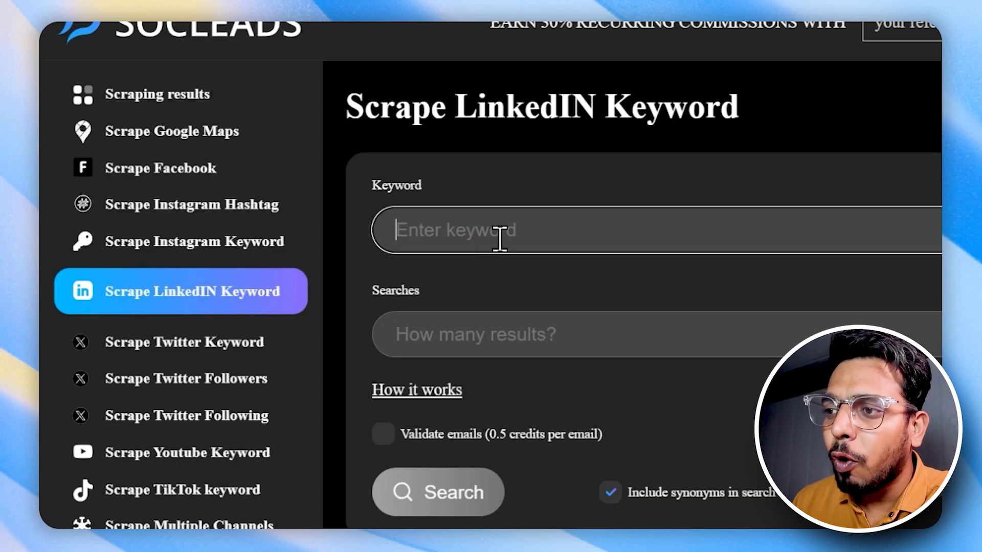
type("smma")
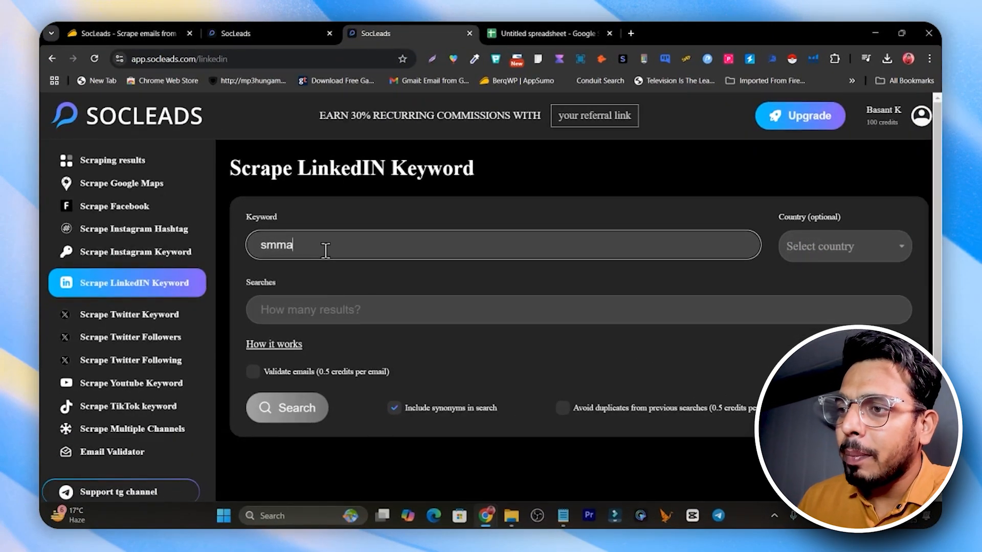
left_click(318, 312)
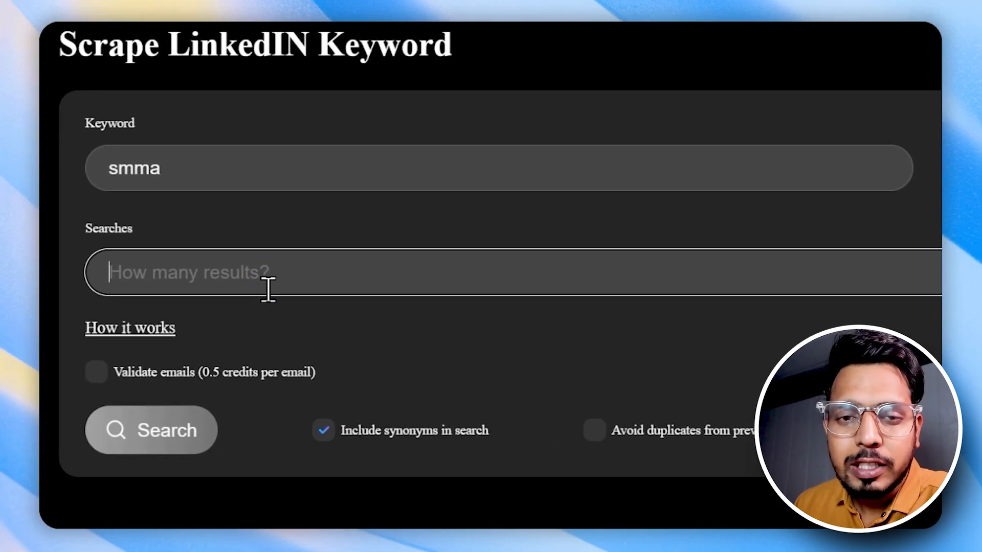
type("50")
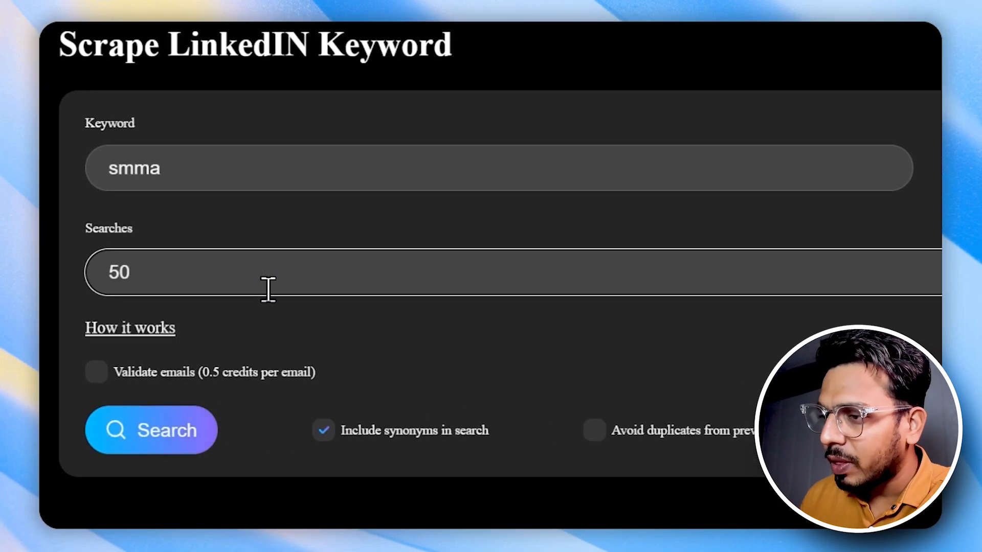
left_click(800, 170)
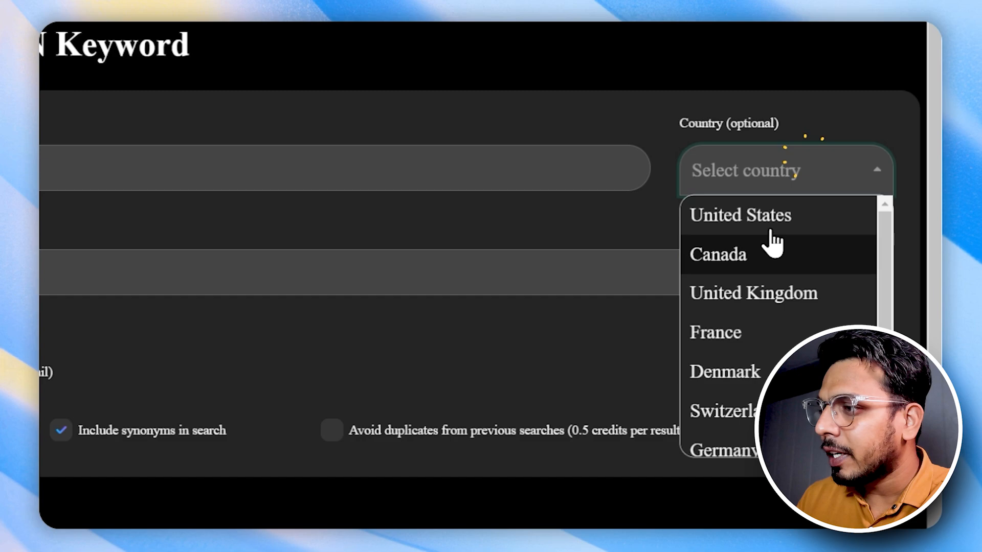
left_click(741, 226)
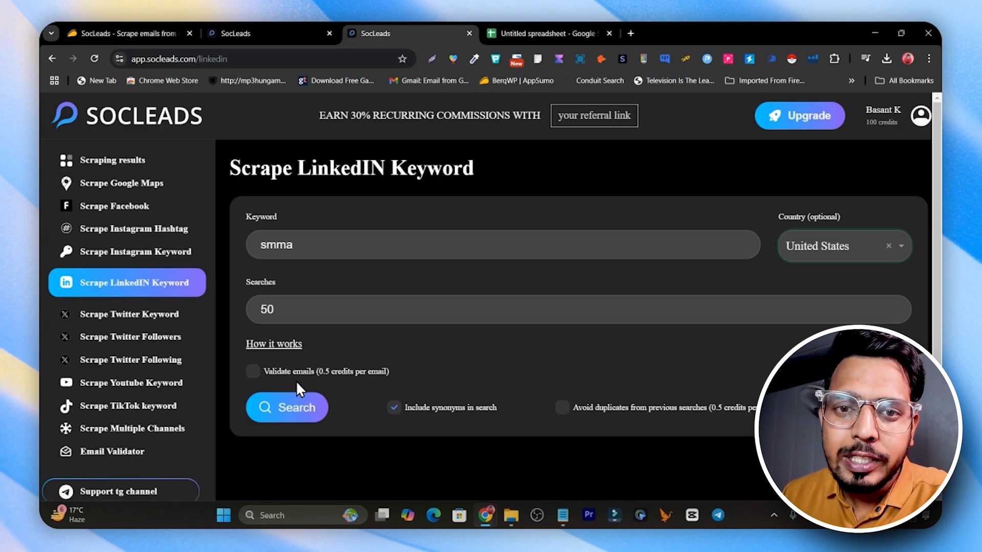
Enable email validation for the LinkedIn scrape and start the search
left_click(253, 372)
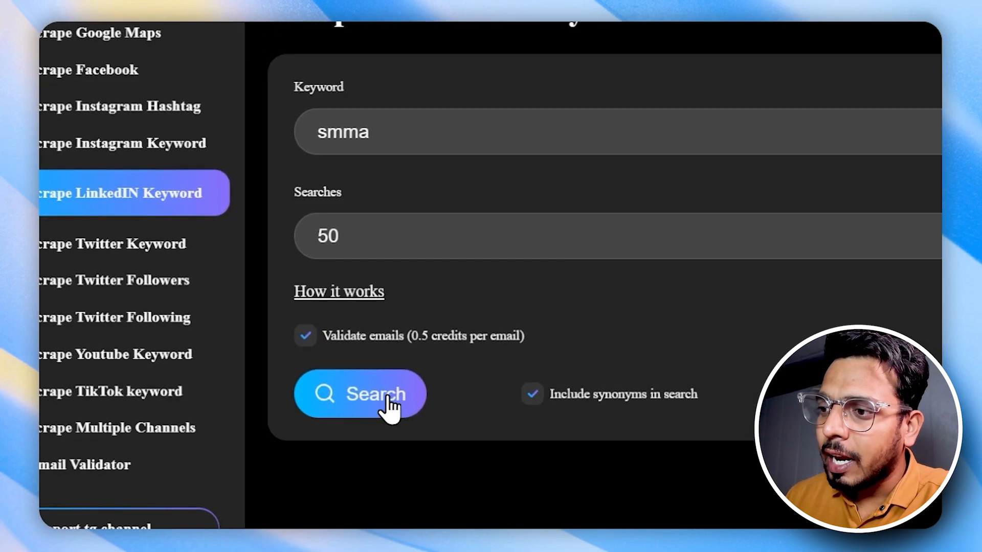
left_click(381, 401)
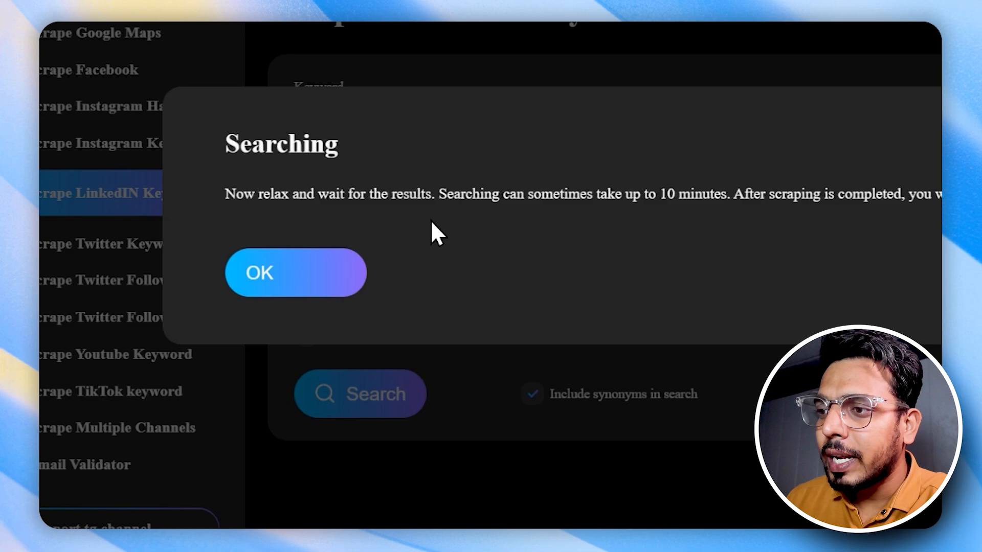
left_click(280, 282)
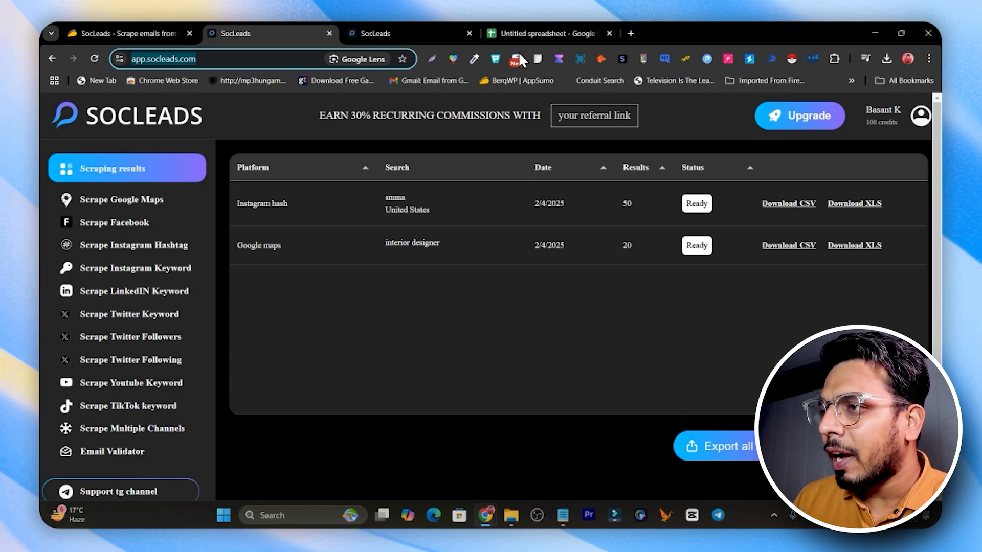
Switch to the Google Sheets spreadsheet and delete all the Instagram lead data from it
left_click(568, 34)
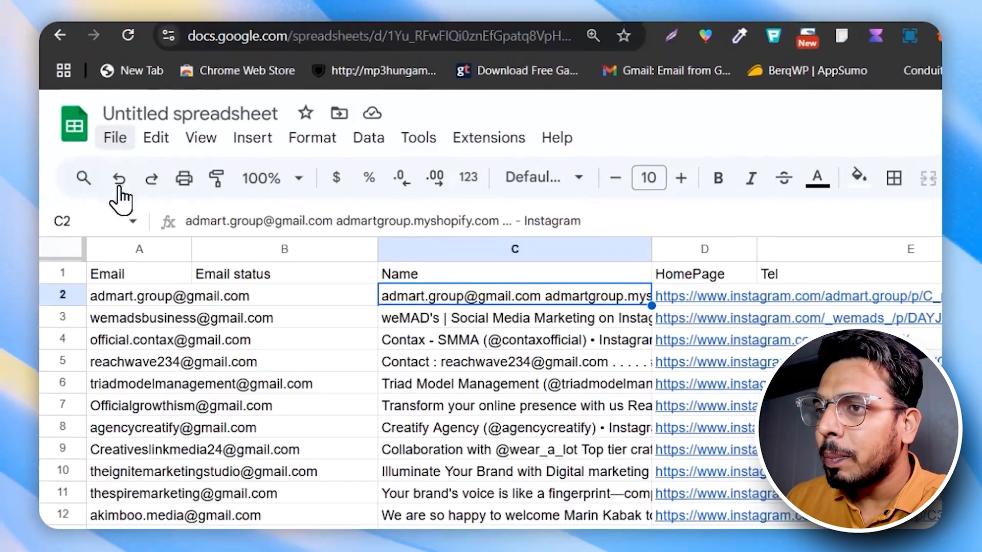
left_click(208, 316)
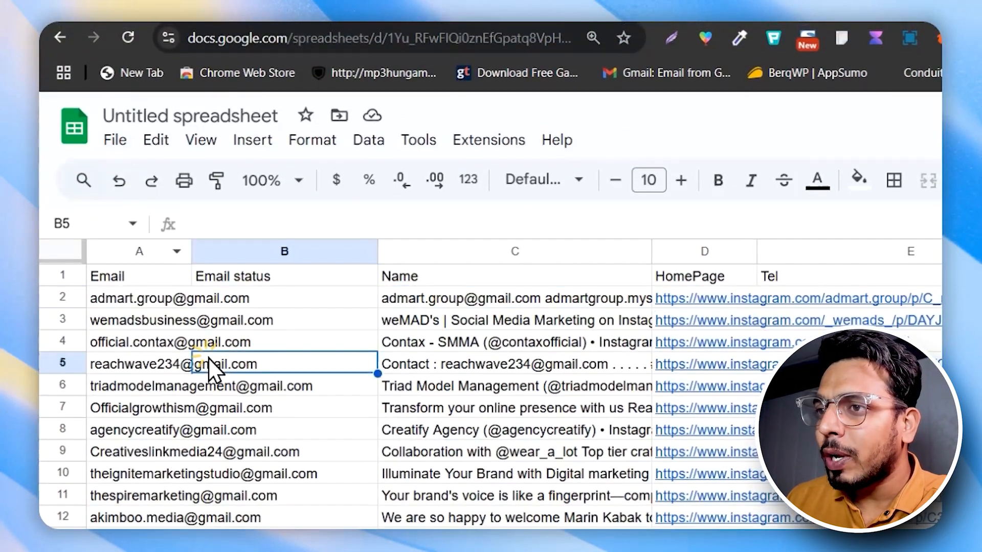
key("ctrl+a")
key("Delete")
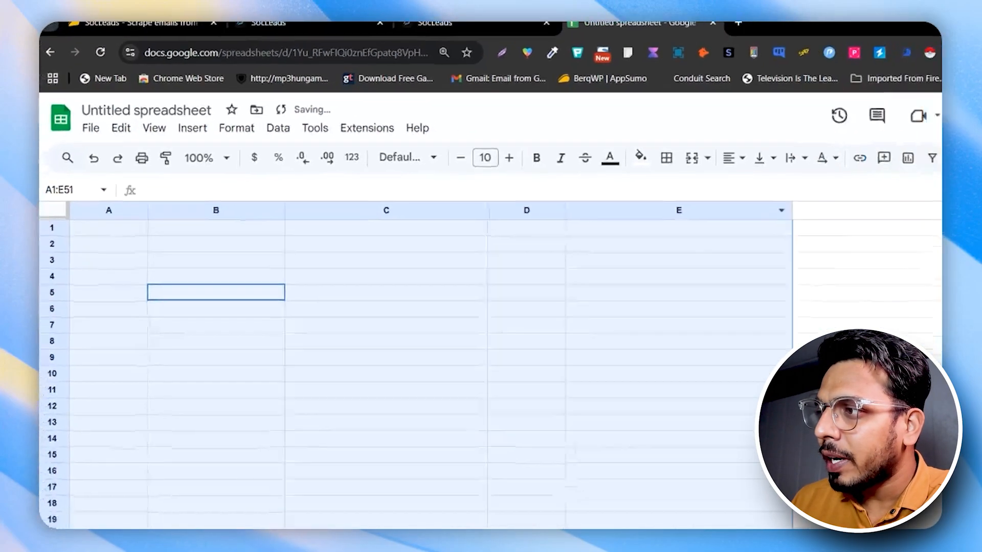
left_click(86, 122)
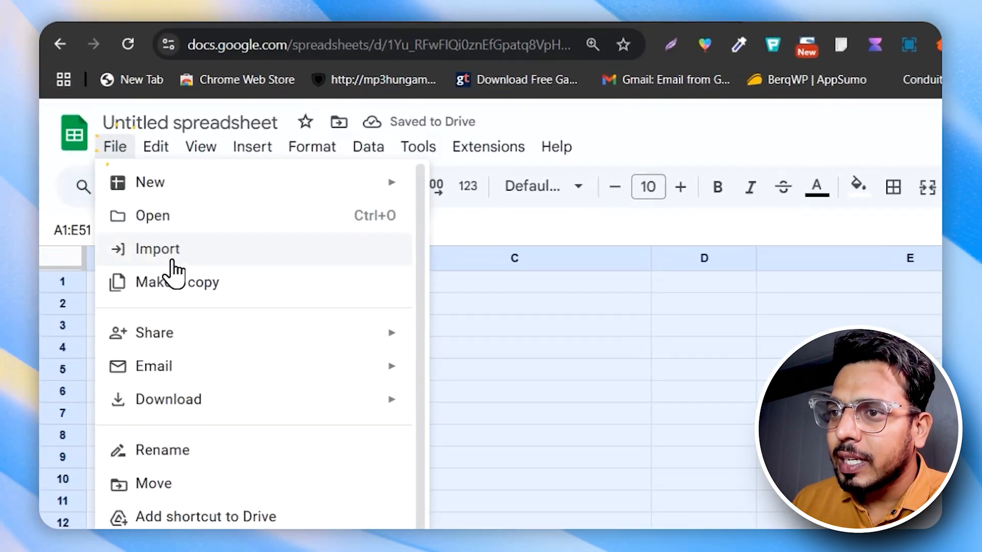
left_click(180, 250)
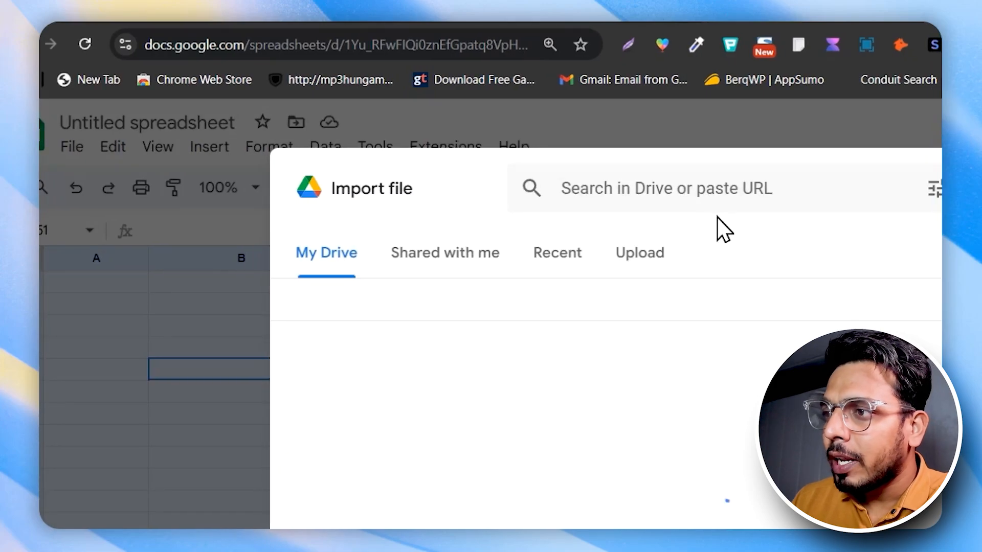
left_click(659, 254)
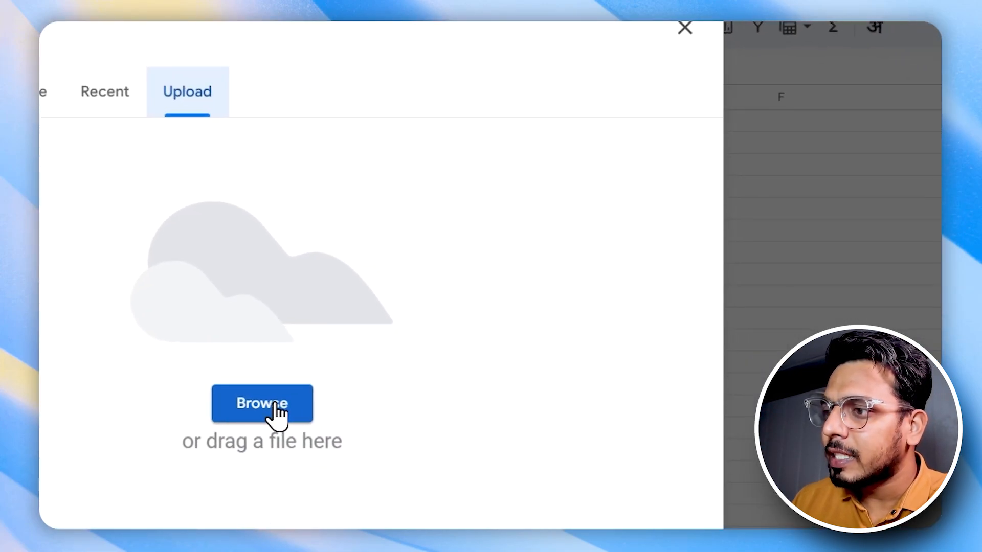
left_click(726, 551)
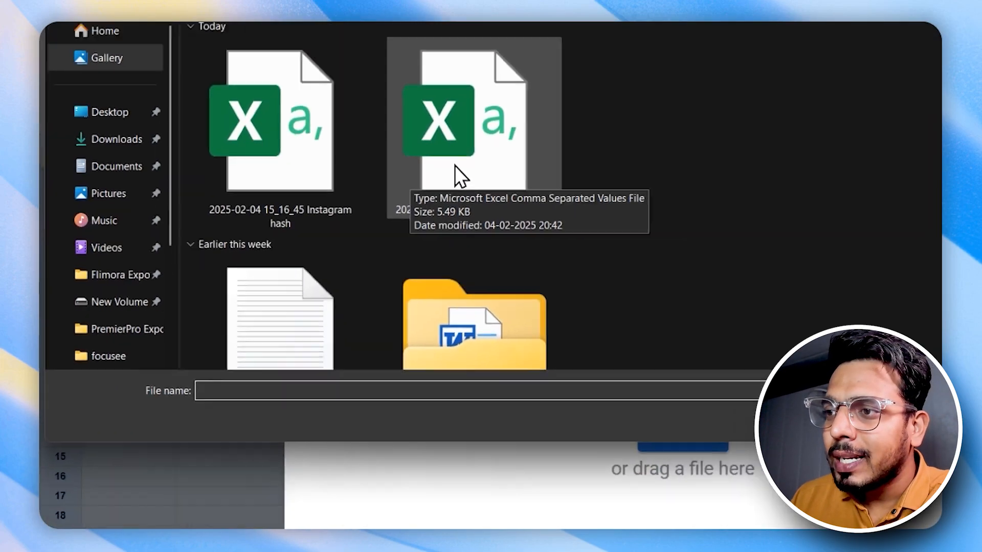
double_click(343, 315)
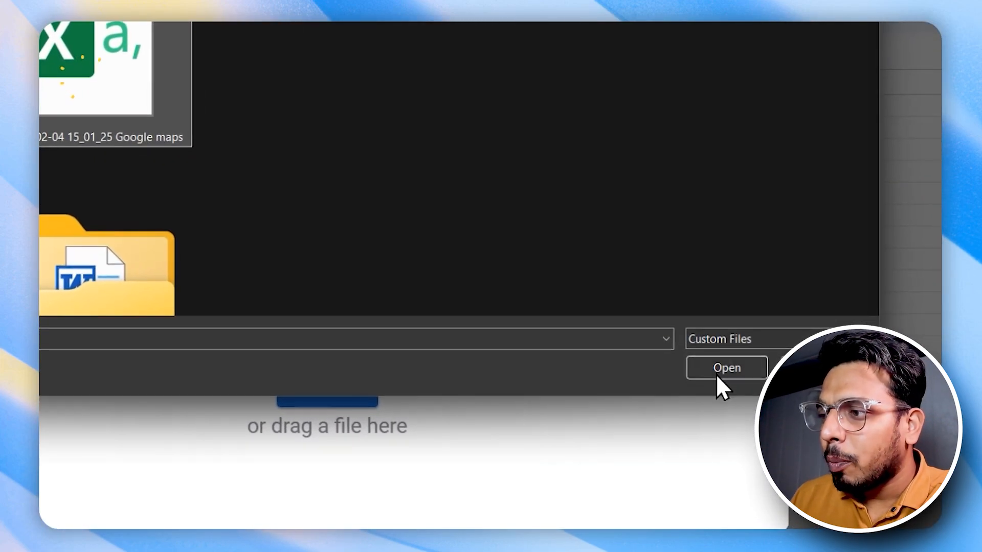
left_click(752, 374)
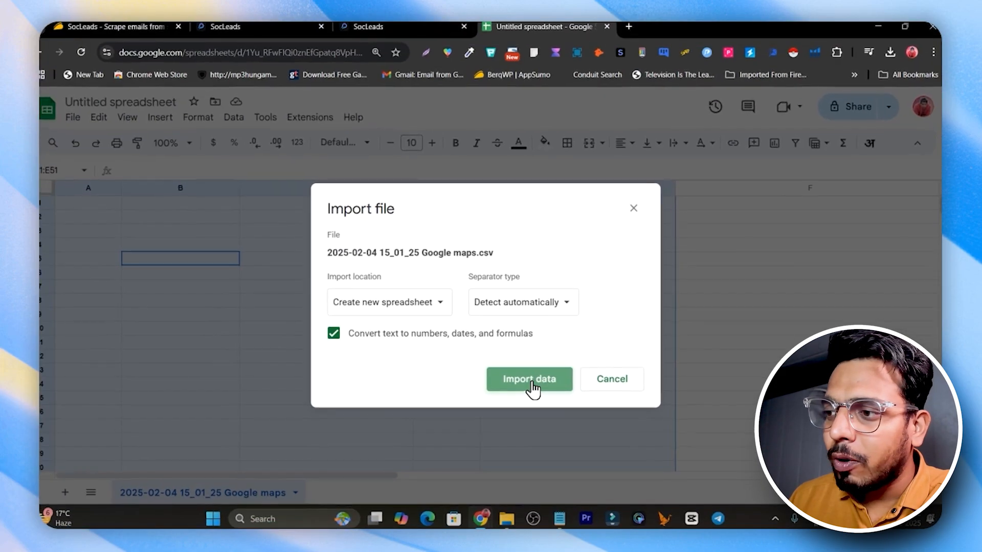
left_click(530, 381)
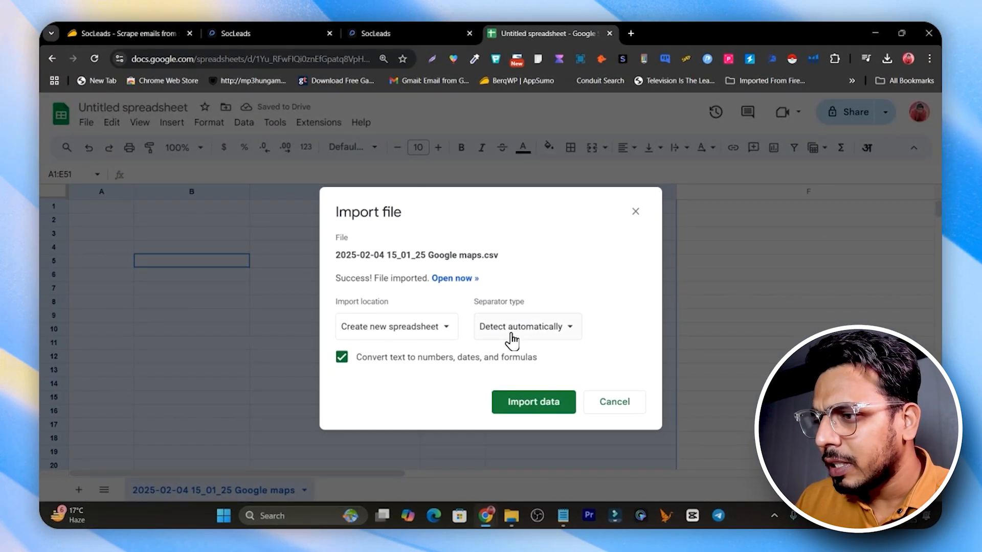
Change the import location to the current sheet and import the Google Maps CSV data there
left_click(512, 338)
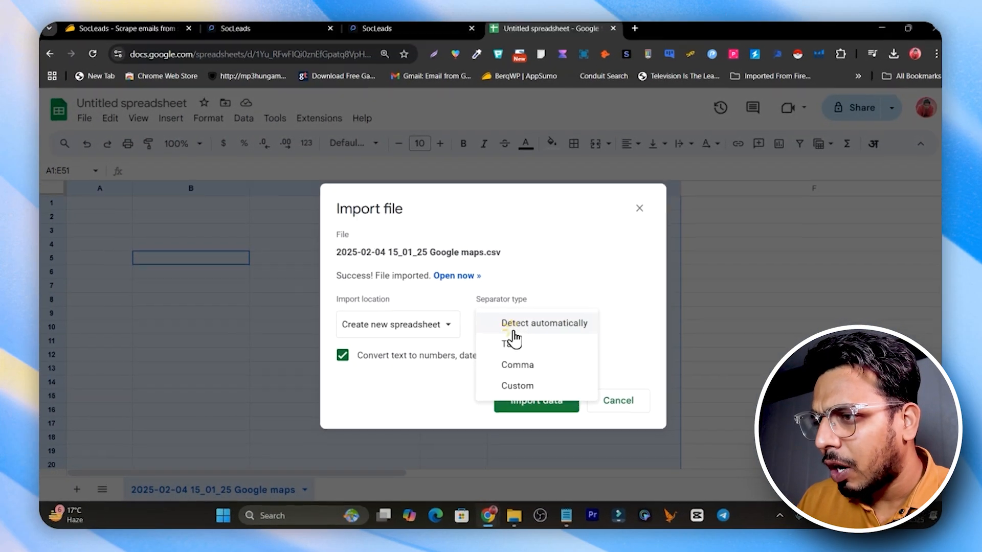
left_click(418, 331)
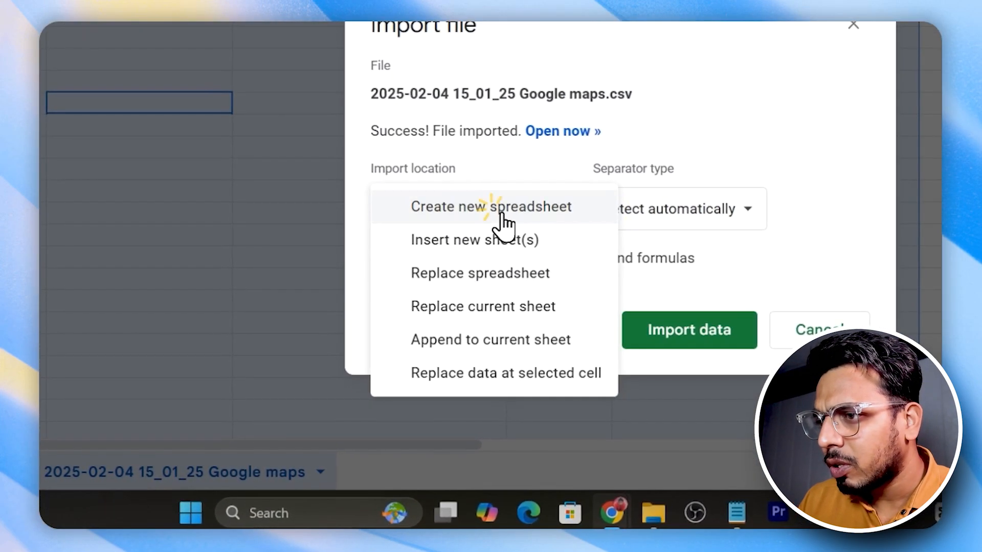
left_click(458, 339)
left_click(687, 343)
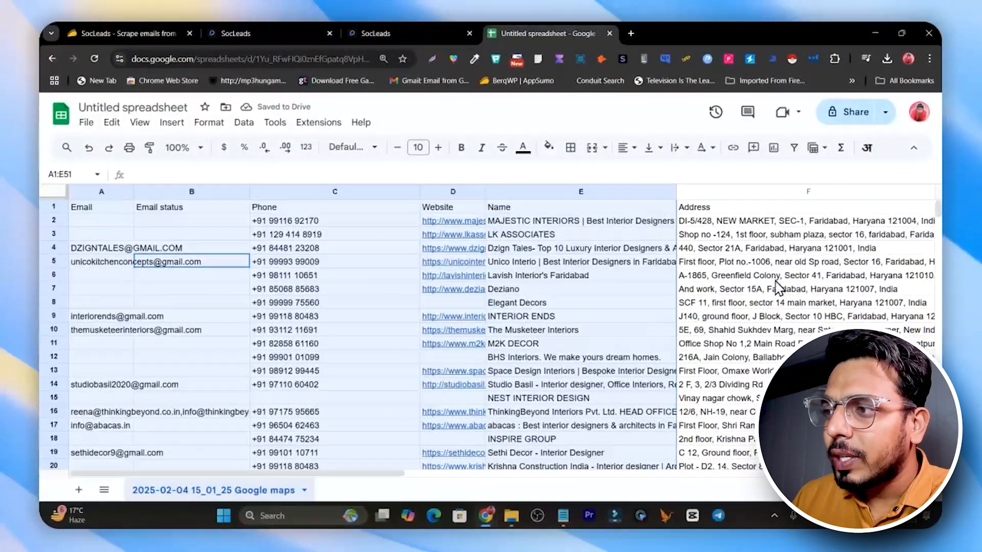
Examine the imported Google Maps leads, including their contact details and the columns beyond Address
scroll(307, 317, "down", 3)
scroll(344, 333, "up", 3)
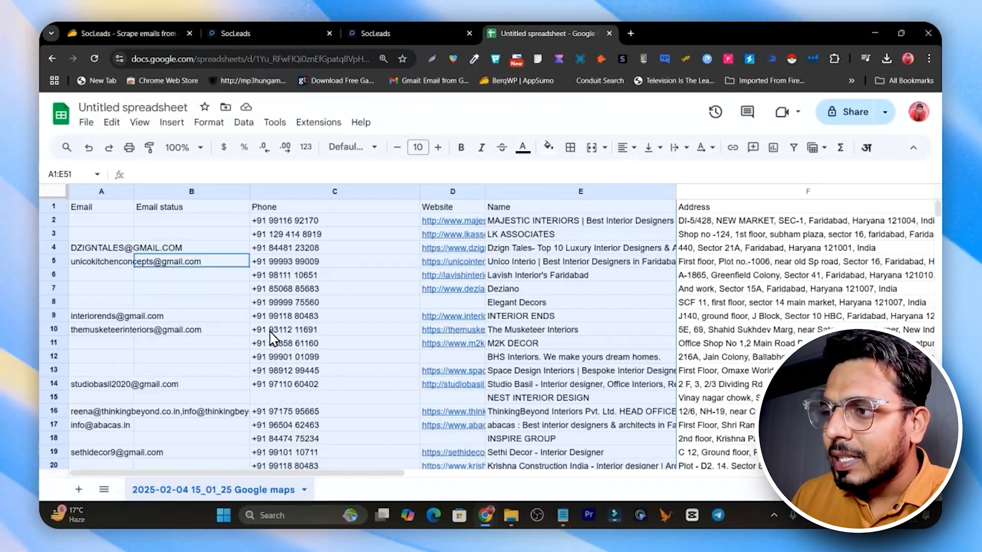
scroll(219, 285, "down", 2)
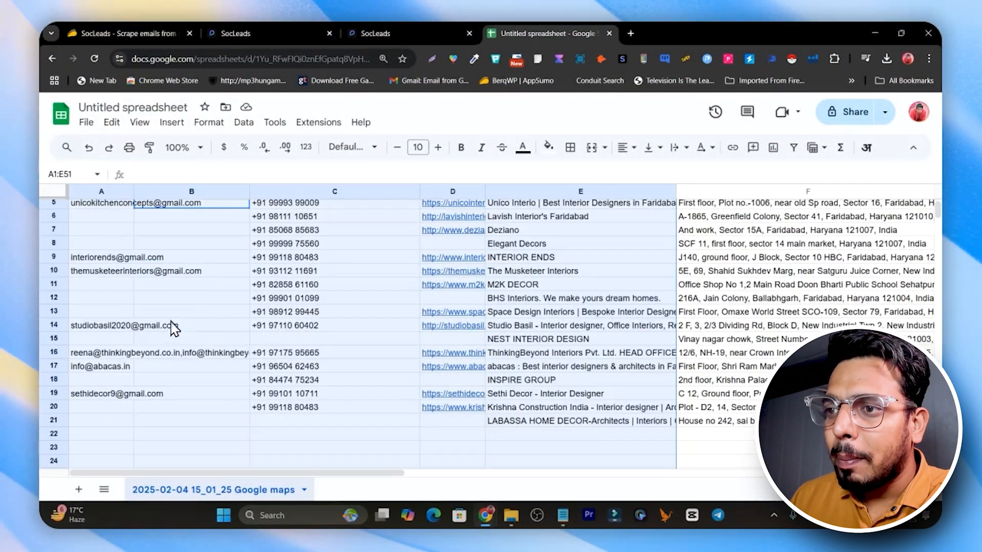
scroll(153, 325, "up", 2)
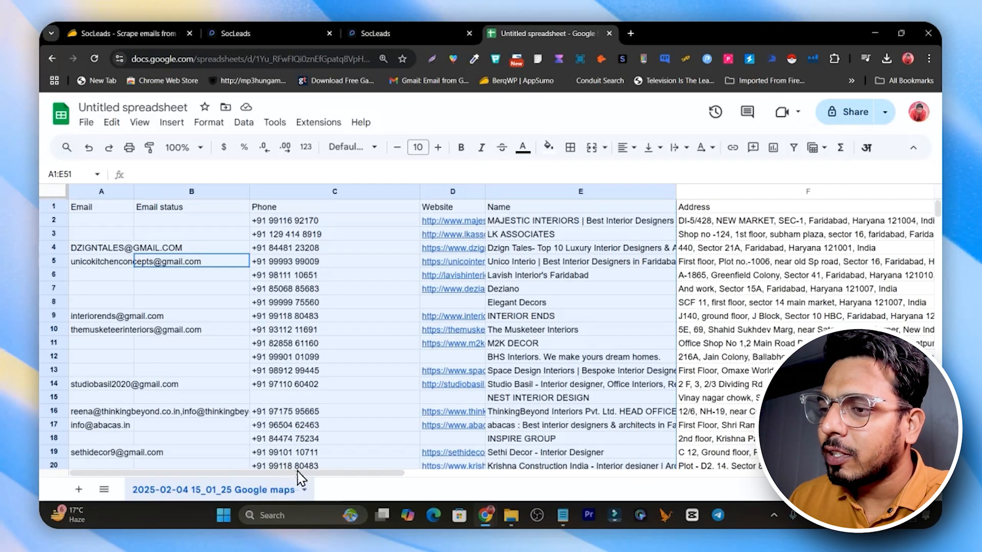
left_click_drag(335, 473, 528, 473)
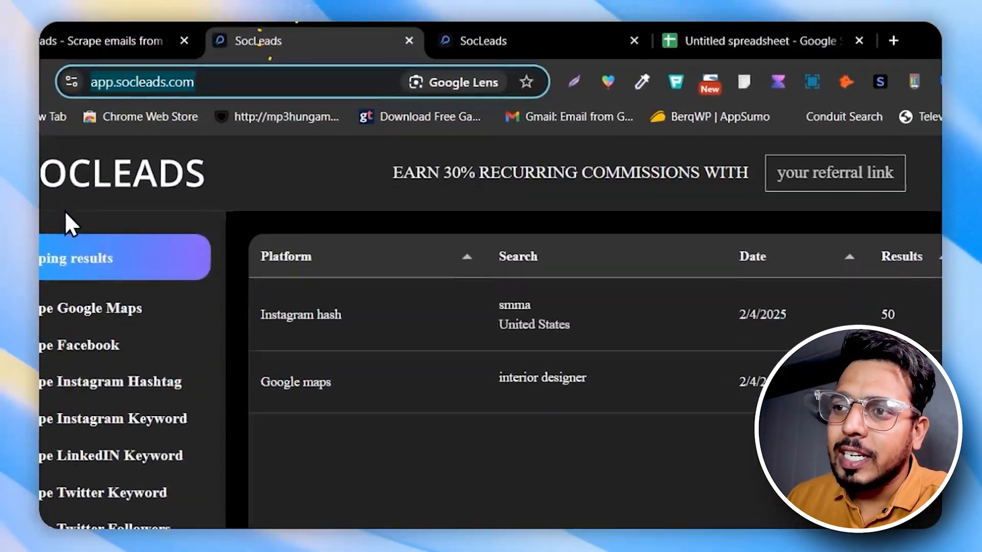
On the AppSumo SocLeads page, examine the Plans & features table for monthly contact credits and the features of each license tier
left_click(51, 41)
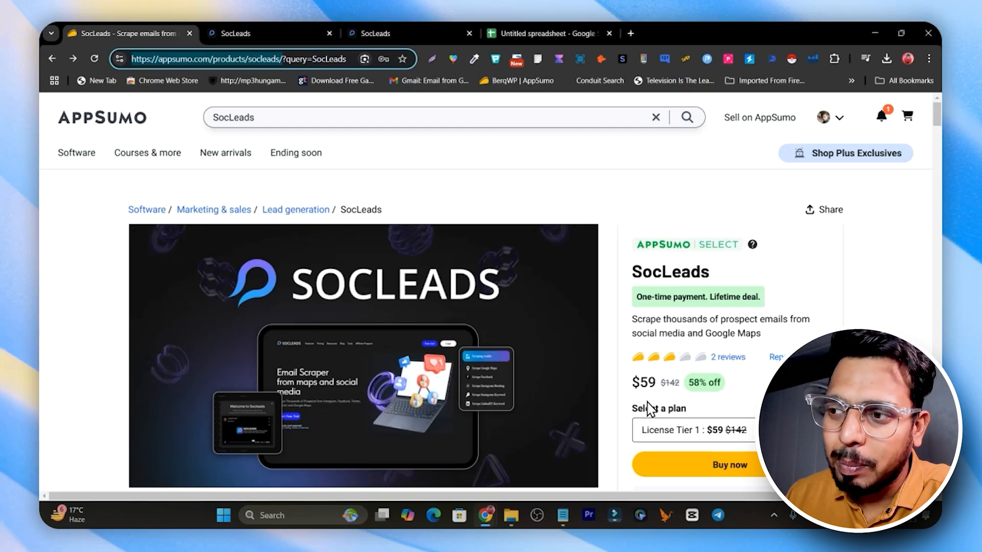
scroll(258, 193, "down", 3)
left_click(255, 129)
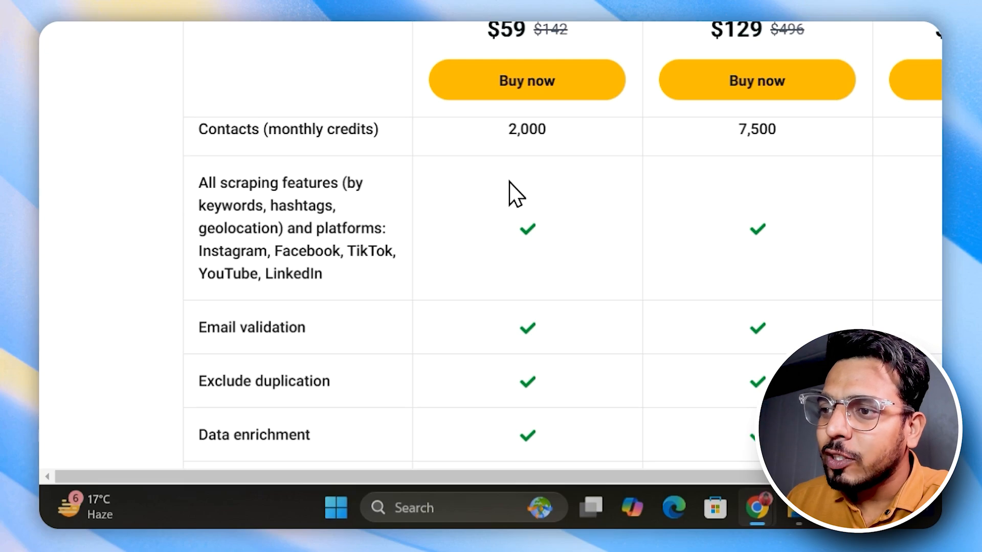
left_click_drag(198, 130, 284, 137)
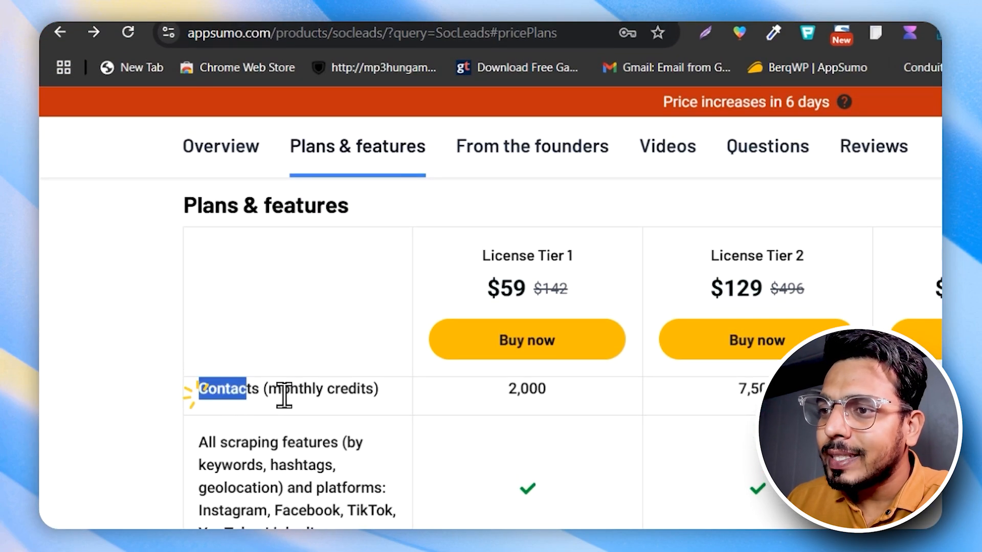
left_click_drag(284, 395, 376, 398)
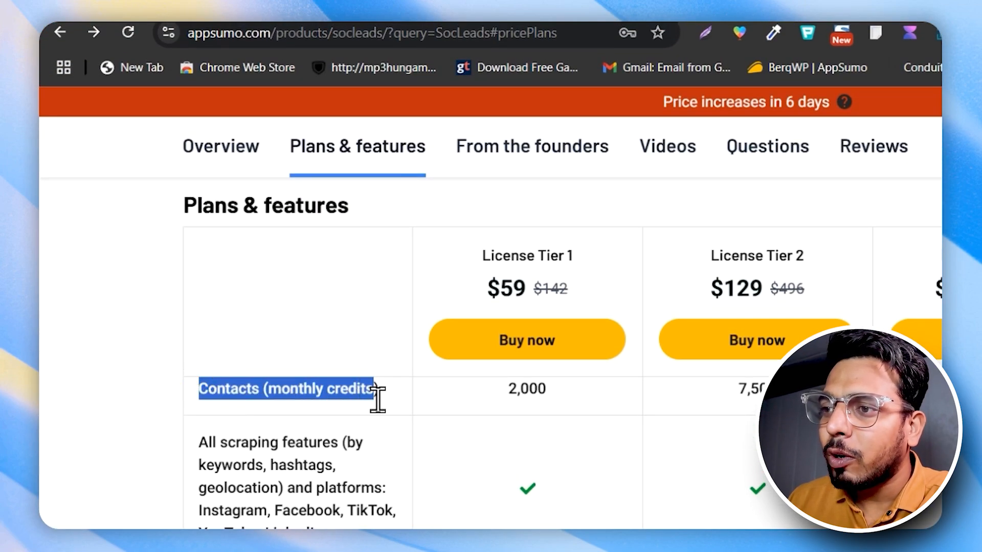
left_click(427, 399)
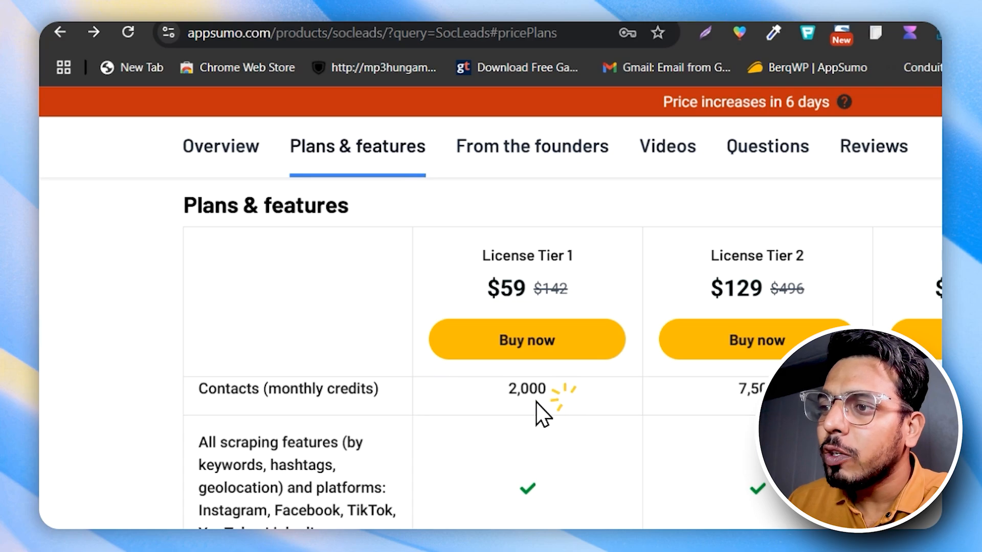
left_click_drag(536, 402, 502, 403)
scroll(344, 412, "down", 5)
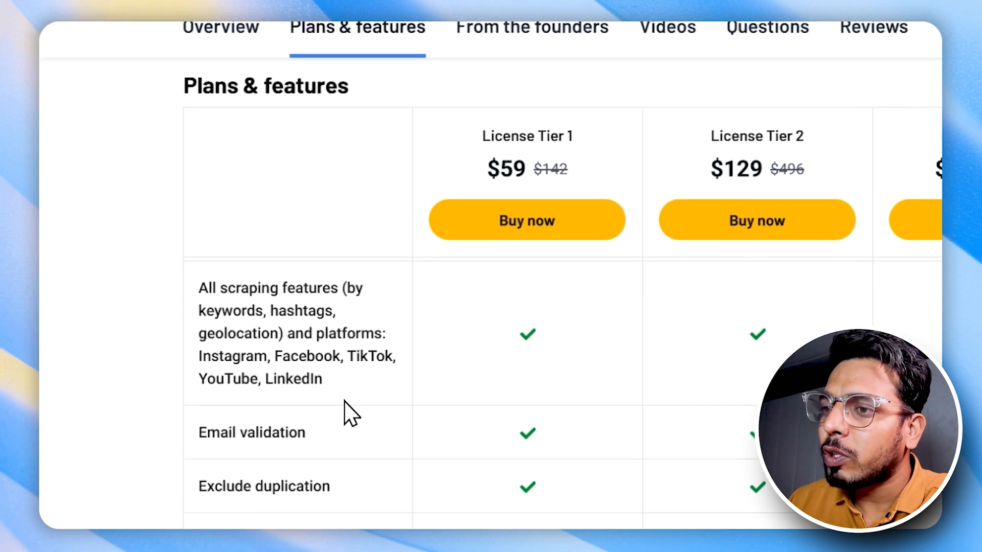
scroll(376, 421, "up", 2)
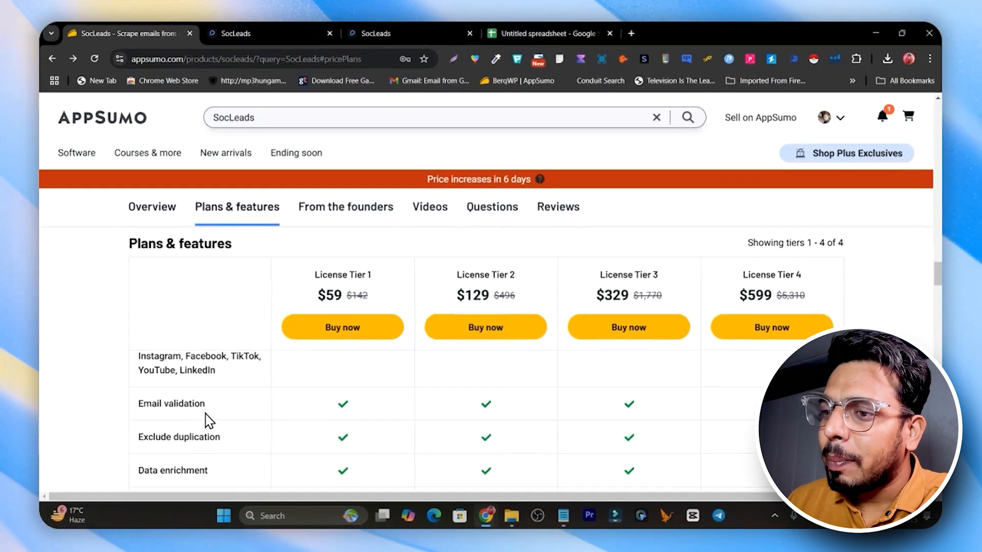
scroll(210, 421, "down", 3)
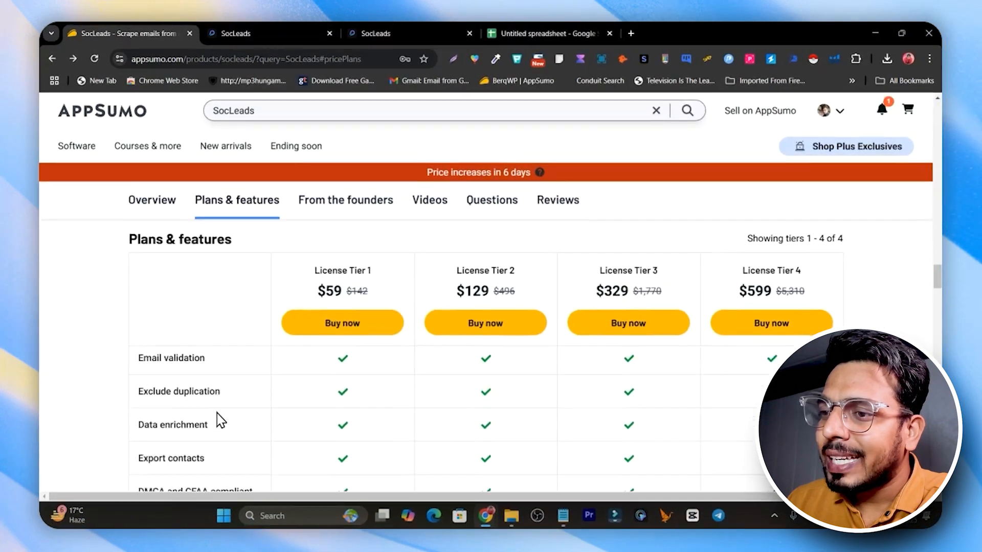